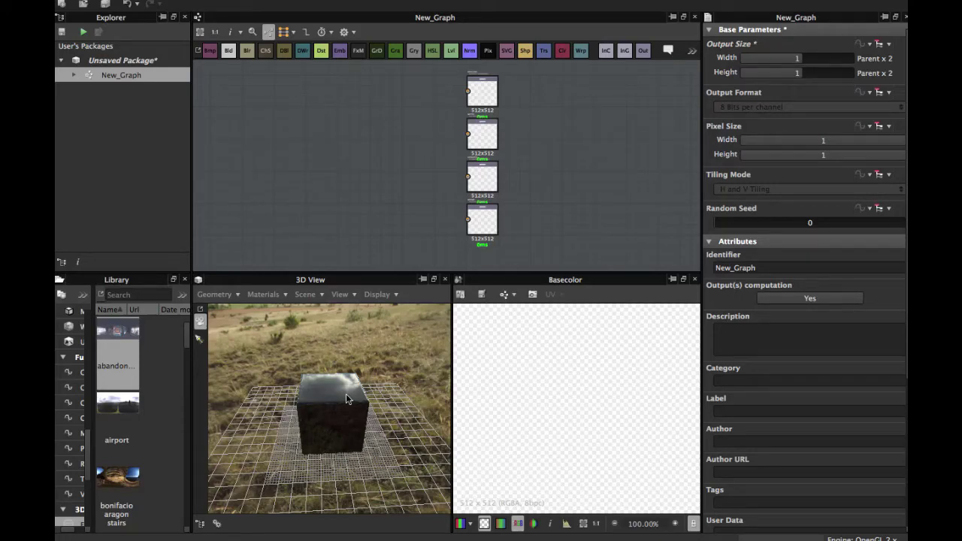
Step: Orbit the 3D cube and pan the graph to clear working space beside the output nodes
mouse_move(345, 395)
left_mouse_down()
mouse_move(359, 344)
mouse_move(357, 371)
left_mouse_up()
scroll(347, 165, "up", 1)
mouse_move(346, 166)
middle_mouse_down()
mouse_move(450, 169)
mouse_move(420, 168)
middle_mouse_up()
scroll(450, 168, "down", 1)
scroll(421, 168, "up", 2)
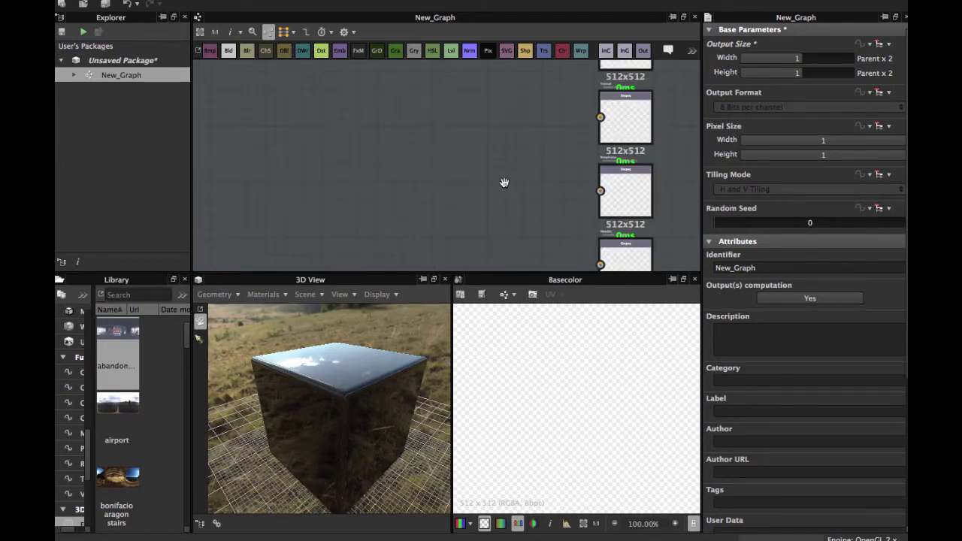
middle_click_drag(502, 183, 459, 132)
scroll(489, 192, "up", 1)
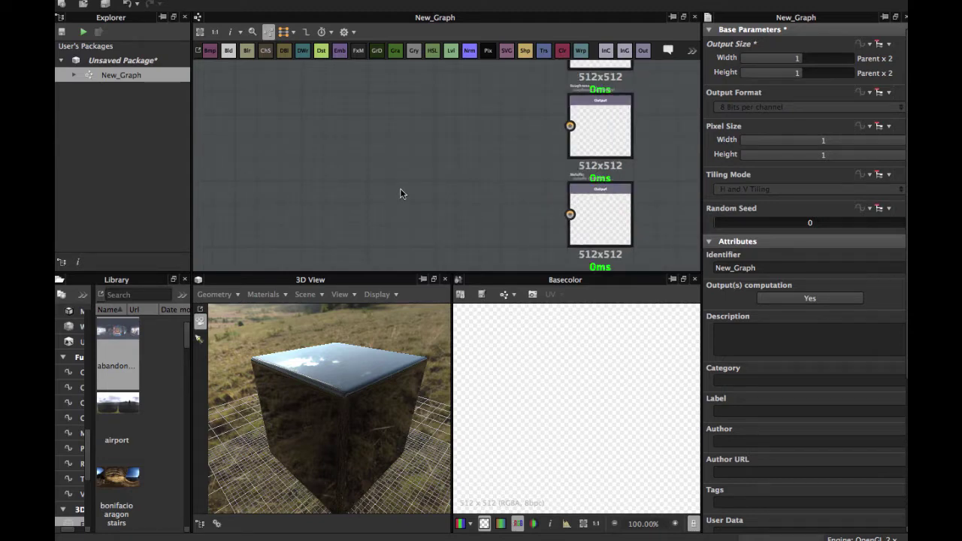
mouse_move(364, 361)
left_mouse_down()
mouse_move(363, 346)
mouse_move(363, 358)
left_mouse_up()
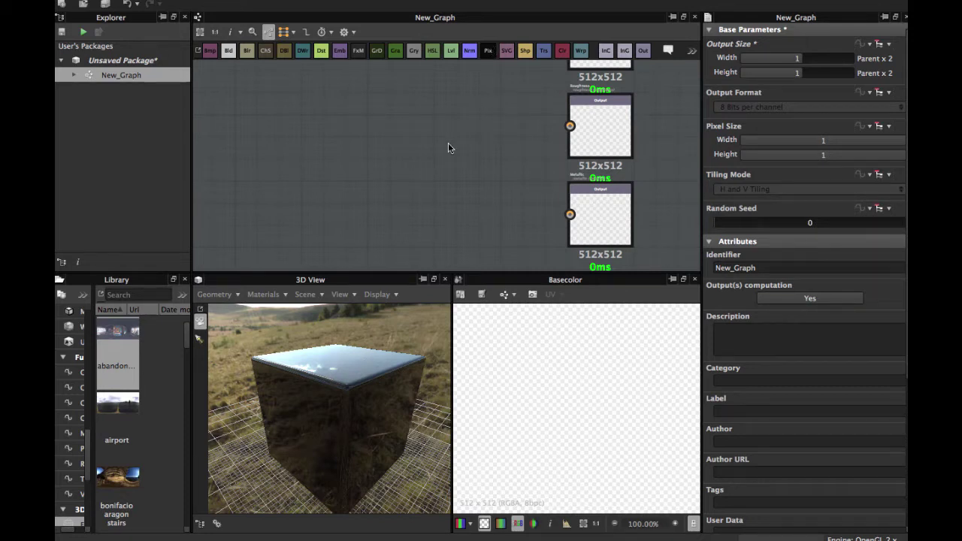
scroll(454, 166, "down", 1)
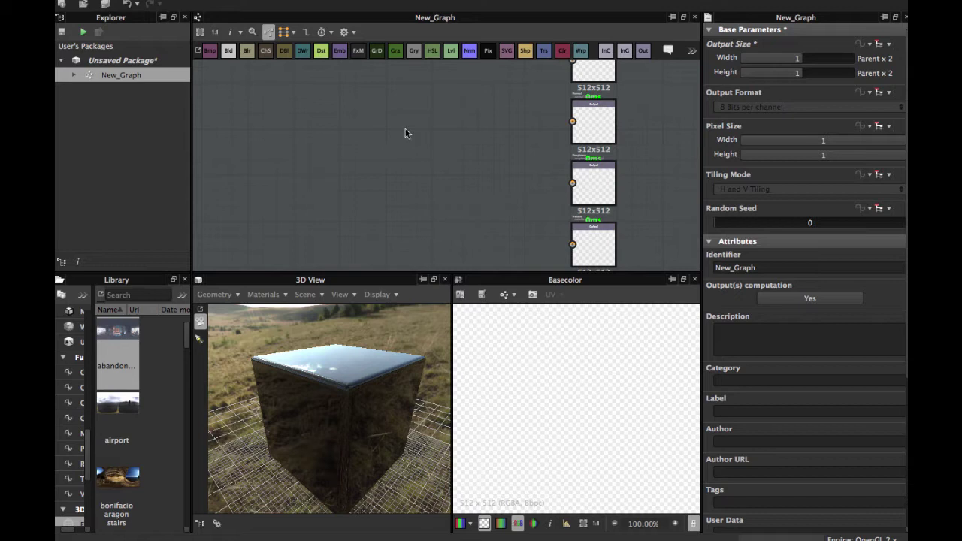
scroll(497, 148, "down", 1)
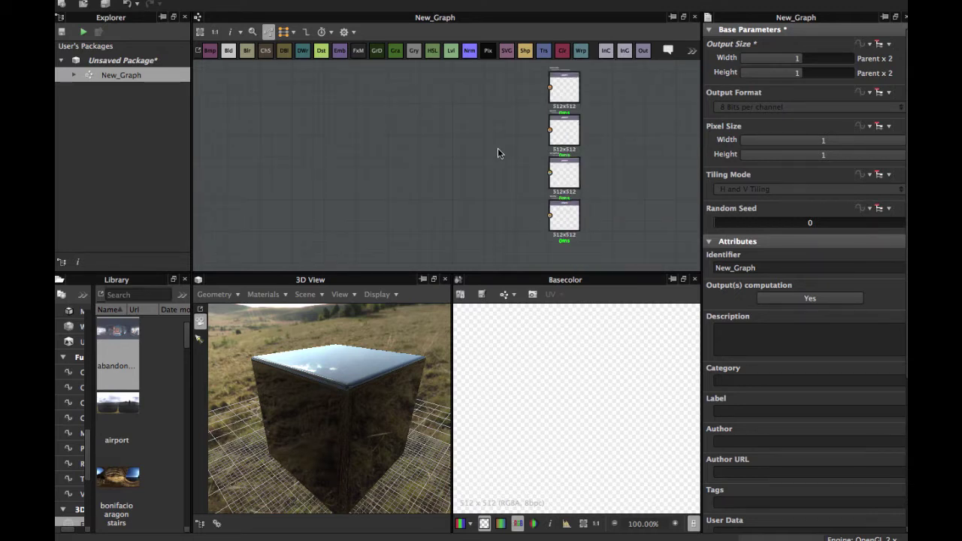
middle_click_drag(497, 148, 447, 194)
scroll(463, 159, "up", 2)
middle_click_drag(464, 159, 386, 166)
scroll(457, 166, "up", 1)
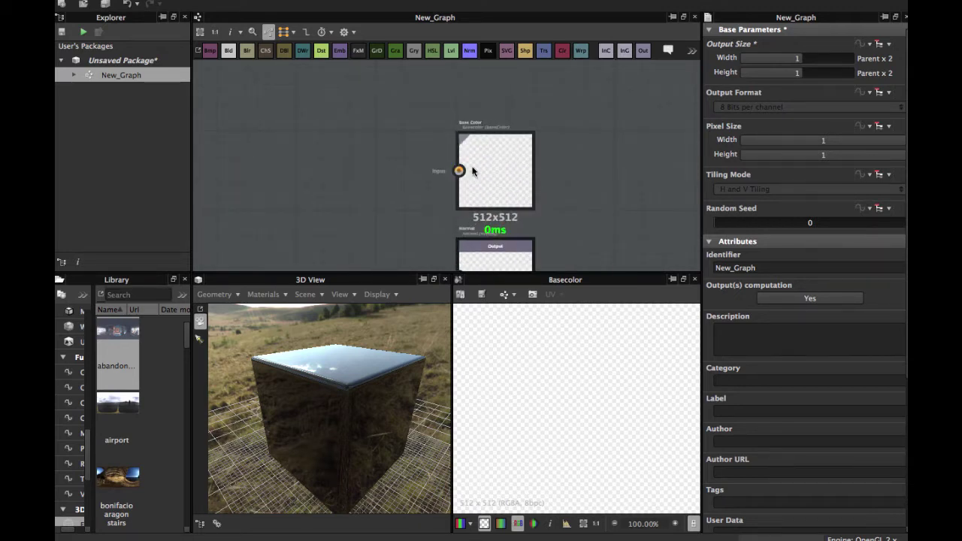
mouse_move(505, 160)
middle_mouse_down()
mouse_move(504, 215)
mouse_move(534, 177)
middle_mouse_up()
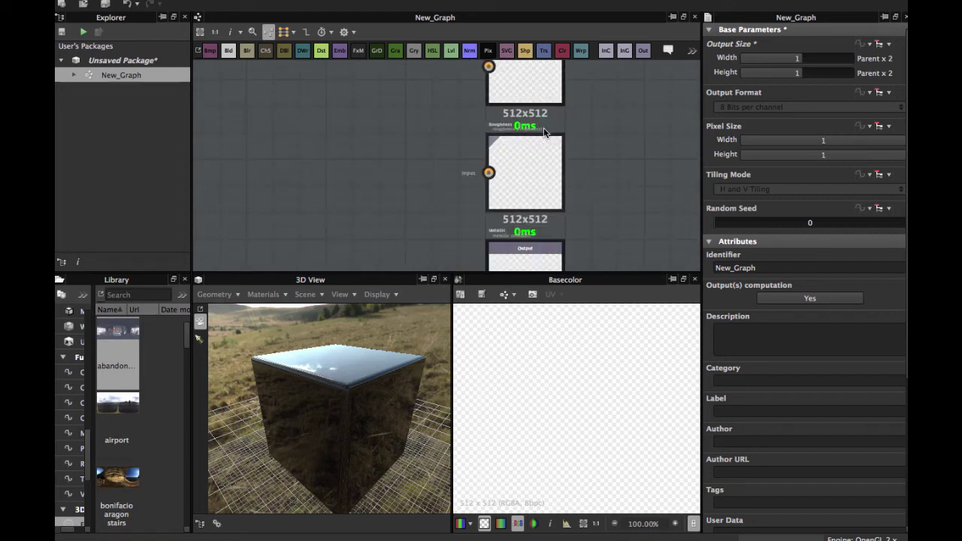
scroll(534, 177, "down", 1)
middle_click_drag(361, 157, 501, 195)
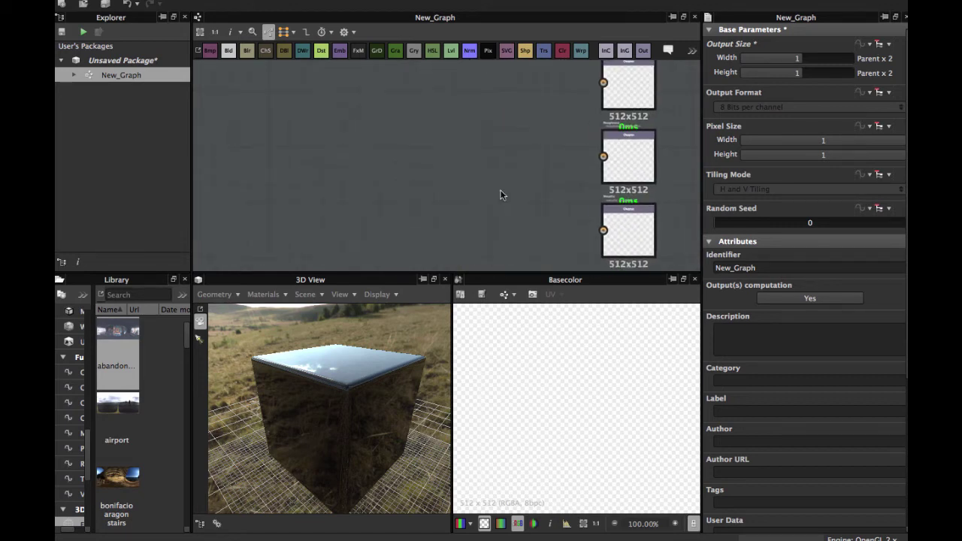
Step: Add a Shape node with a square pattern and reduce its size to 0.72
key("space")
type("sha")
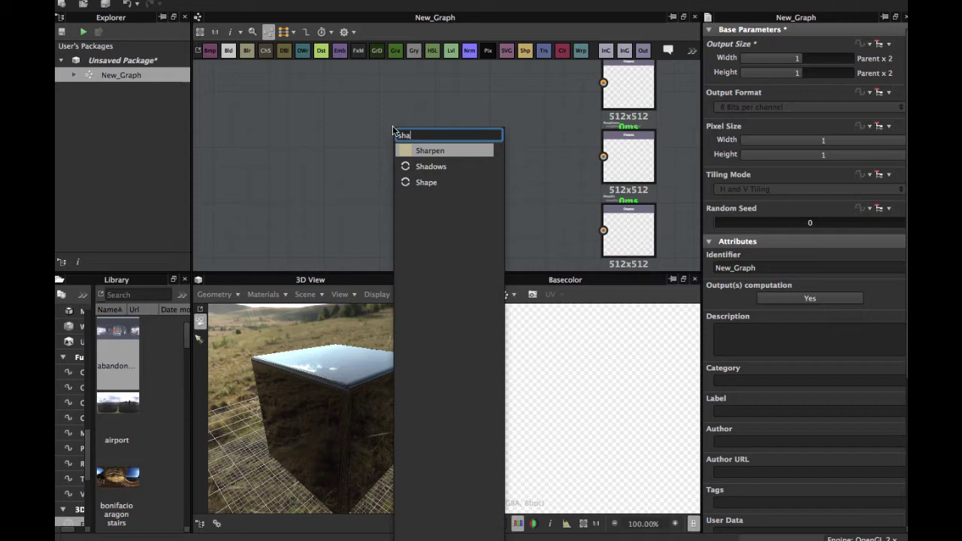
key("Down")
key("Down")
key("Return")
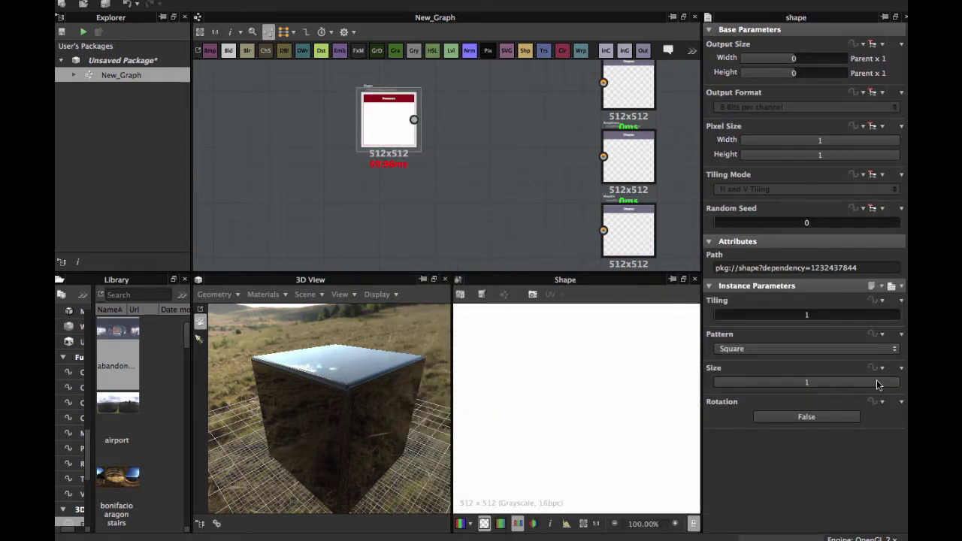
left_click_drag(887, 386, 847, 384)
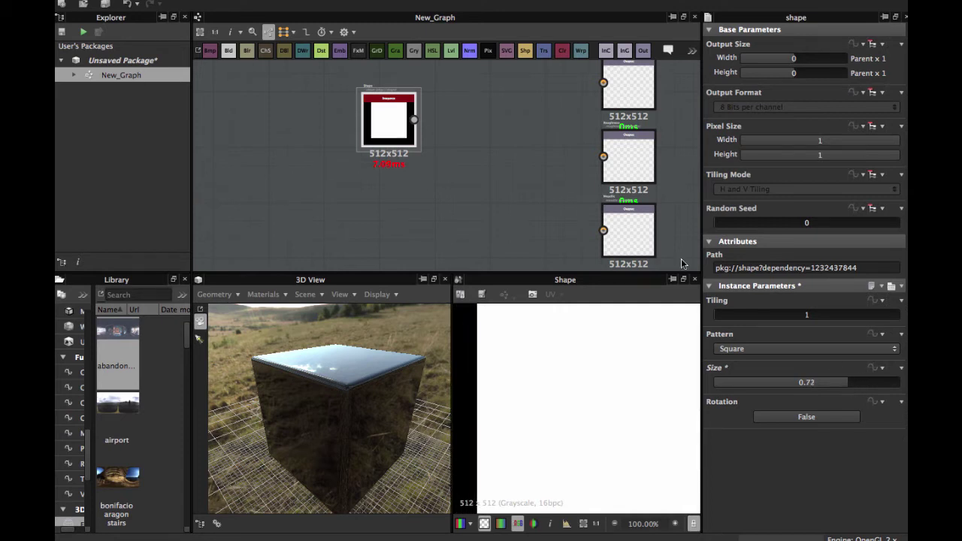
scroll(451, 167, "down", 2)
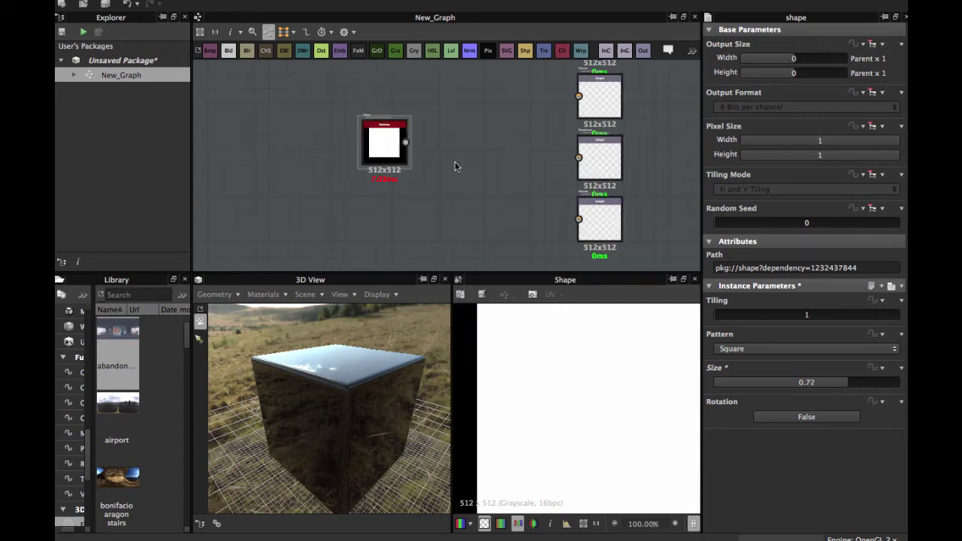
Step: Feed the Shape into a new Normal node set to OpenGL, intensity 3, and wire it to the normal output
left_click(454, 167)
key("space")
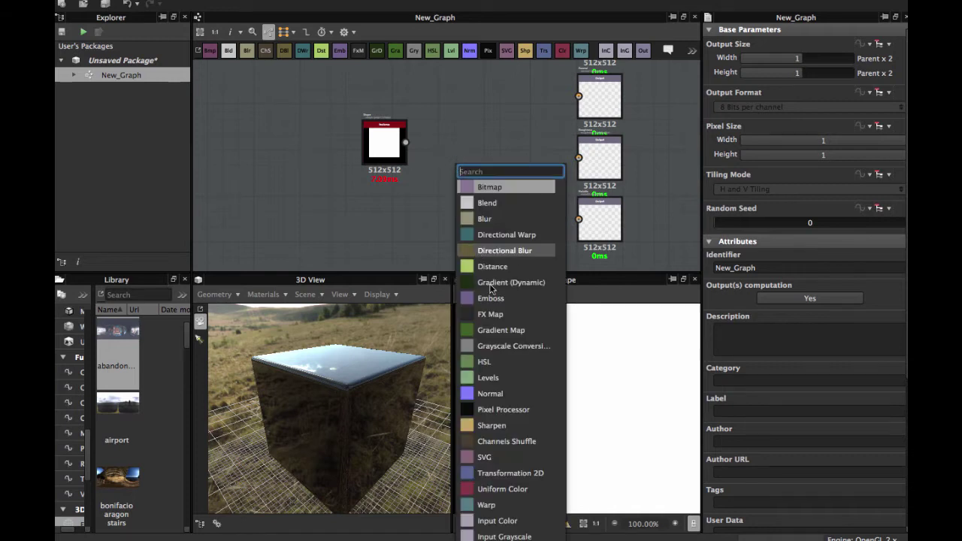
left_click(510, 394)
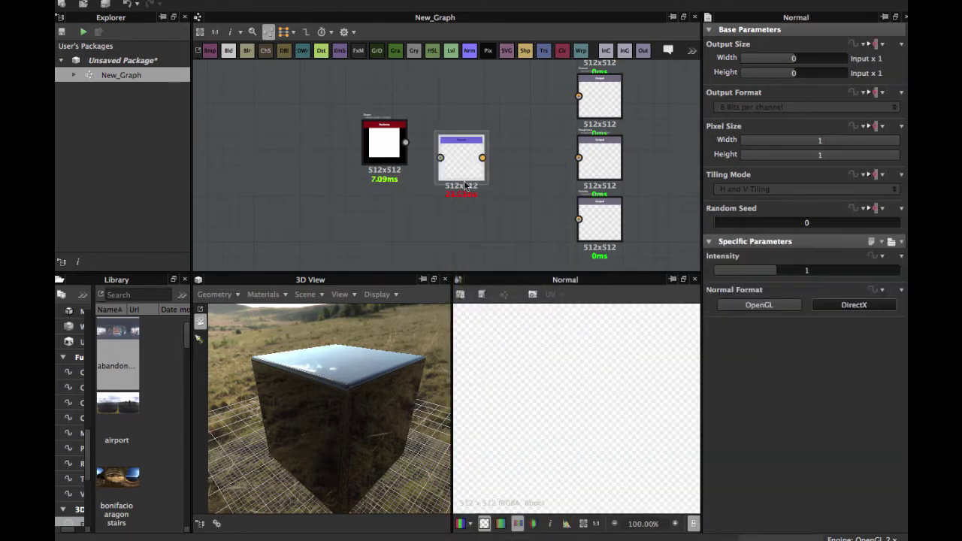
left_click_drag(405, 142, 440, 158)
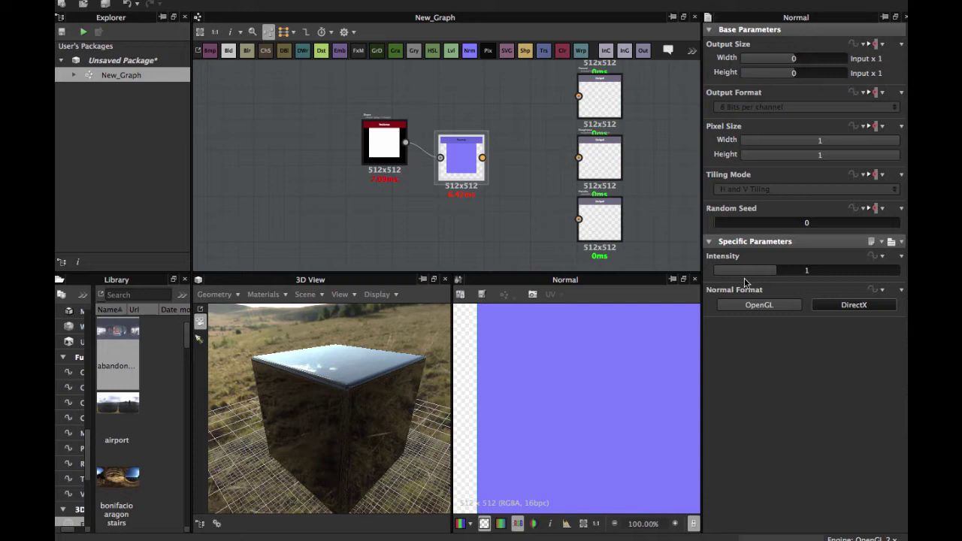
left_click(757, 305)
left_click_drag(797, 271, 894, 271)
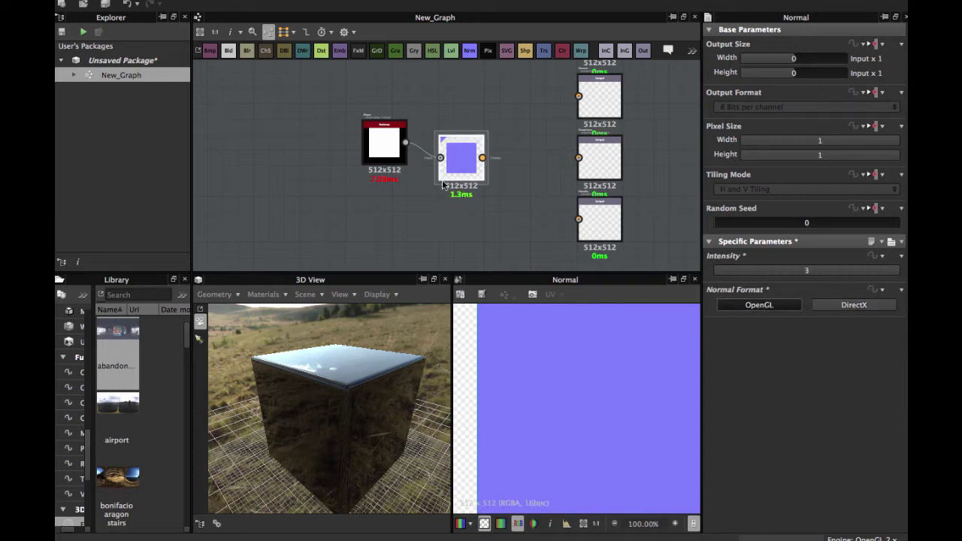
left_click_drag(482, 158, 579, 96)
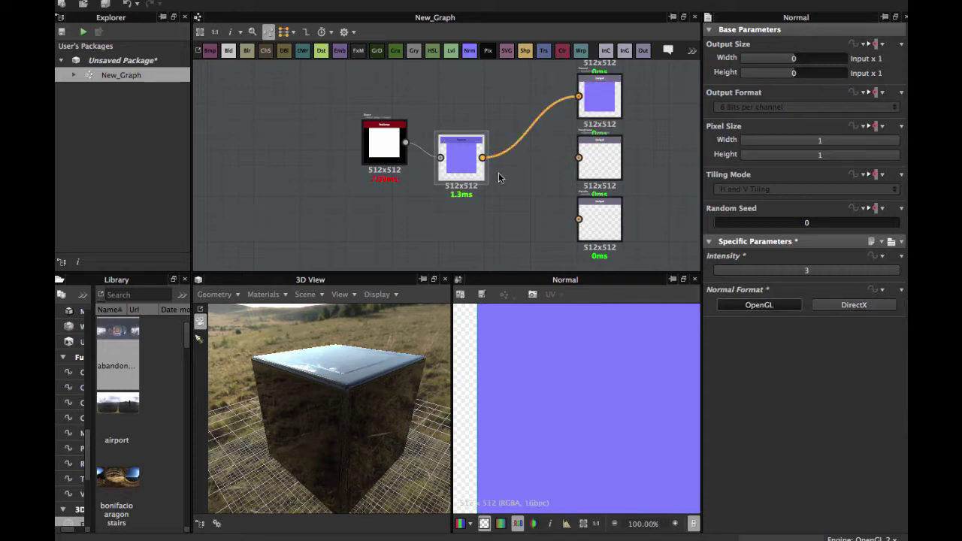
middle_click_drag(466, 118, 456, 145)
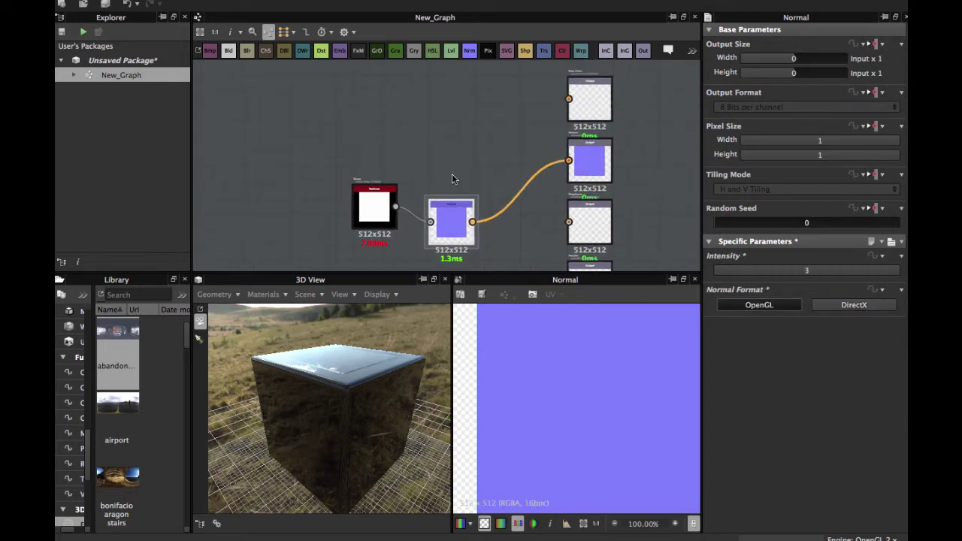
Step: Add a Uniform Color node set to green and connect it to the Base Color output
left_click(450, 118)
key("space")
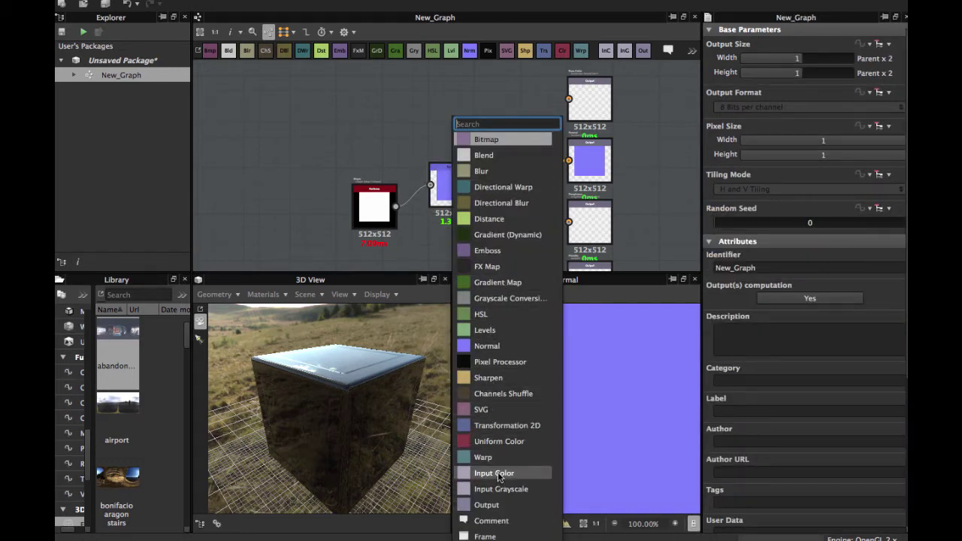
left_click(502, 446)
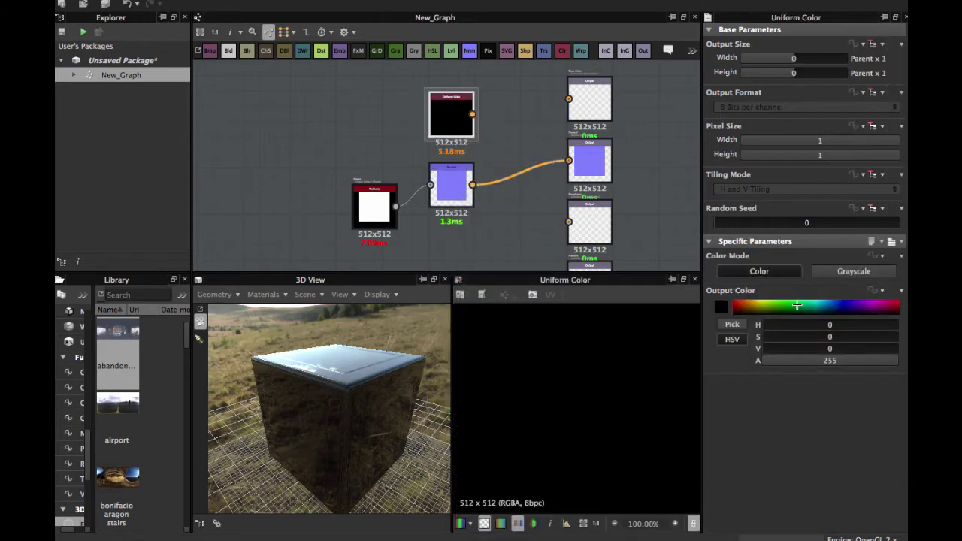
left_click(774, 303)
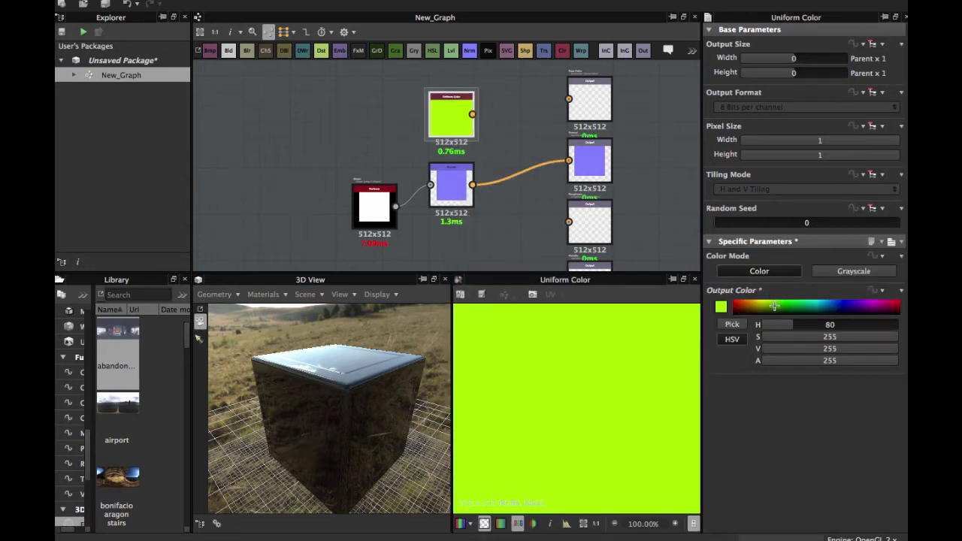
left_click(782, 308)
left_click_drag(473, 113, 569, 99)
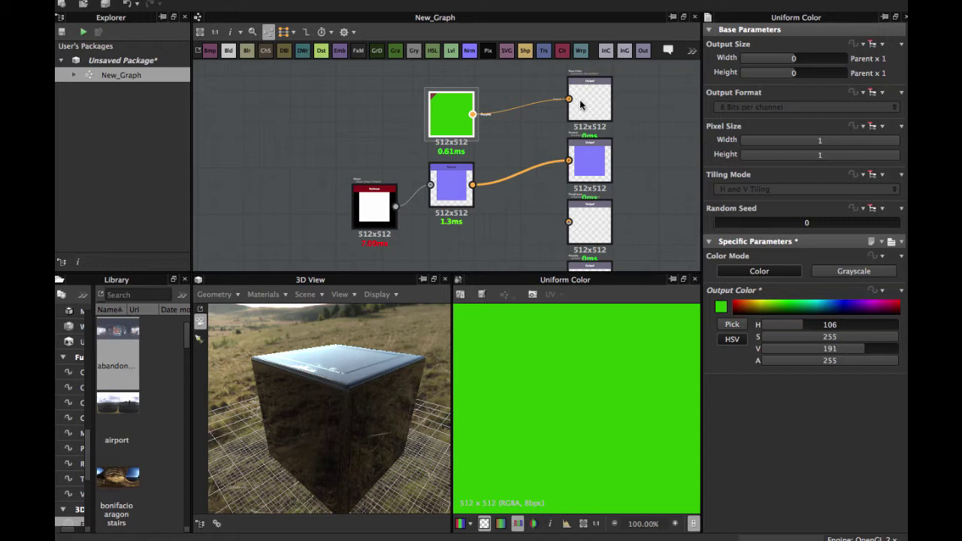
Step: Rearrange the square, Normal and green colour nodes near their outputs
scroll(422, 169, "down", 1)
middle_click_drag(422, 168, 415, 127)
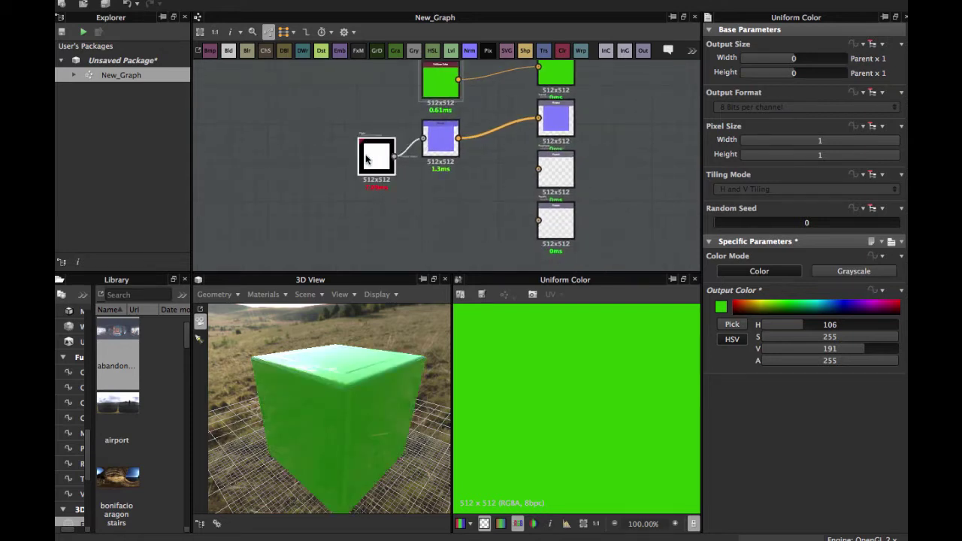
left_click_drag(376, 156, 338, 143)
left_click_drag(440, 136, 440, 172)
left_click_drag(422, 80, 383, 70)
middle_click_drag(383, 70, 383, 95)
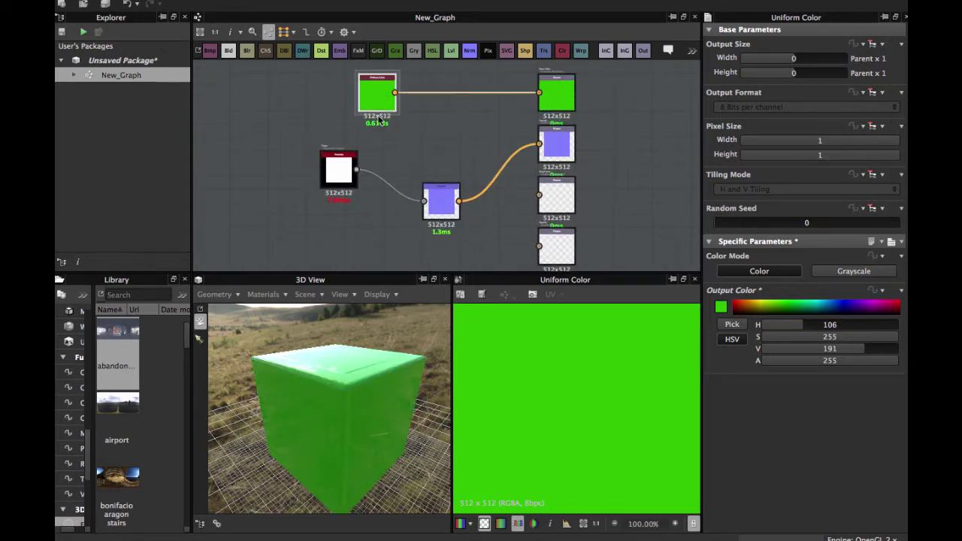
left_click_drag(337, 168, 337, 197)
middle_click_drag(440, 223, 418, 156)
left_click_drag(418, 155, 423, 113)
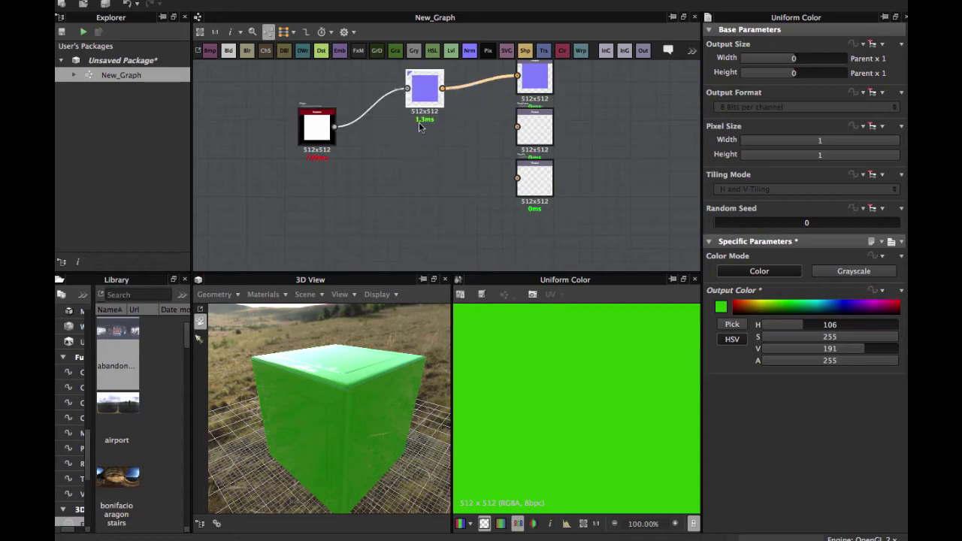
Step: Add a grayscale Uniform Color node, duplicate it, and connect the black copy to the metallic output
right_click(442, 164)
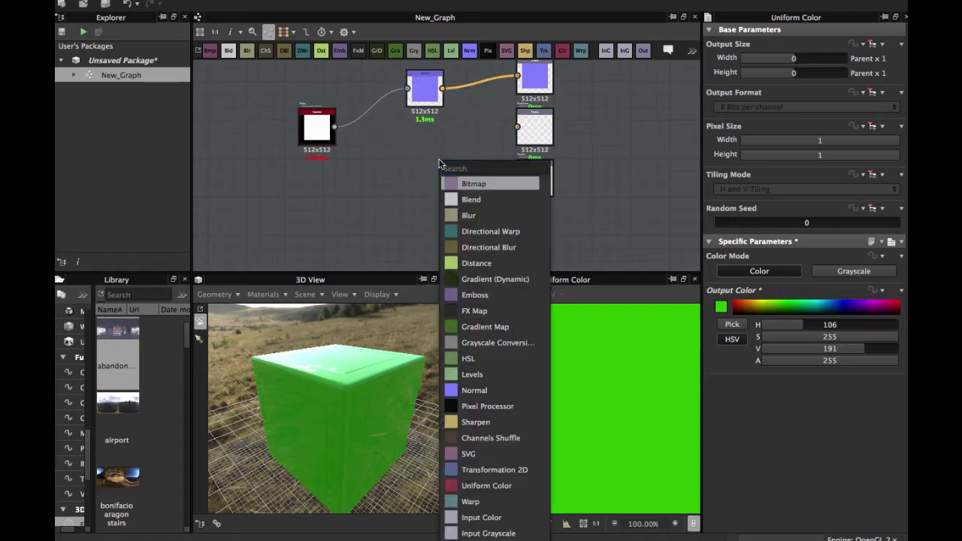
left_click(487, 485)
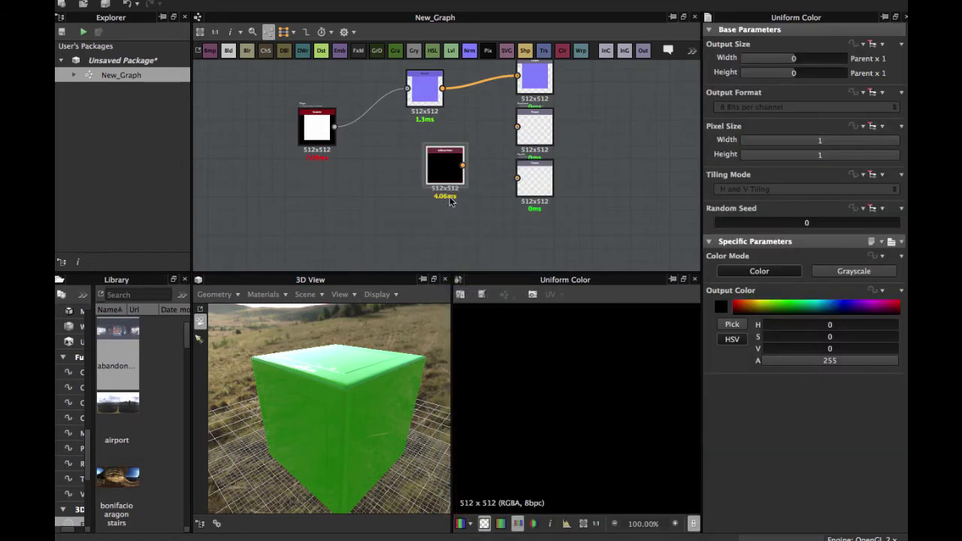
left_click(854, 272)
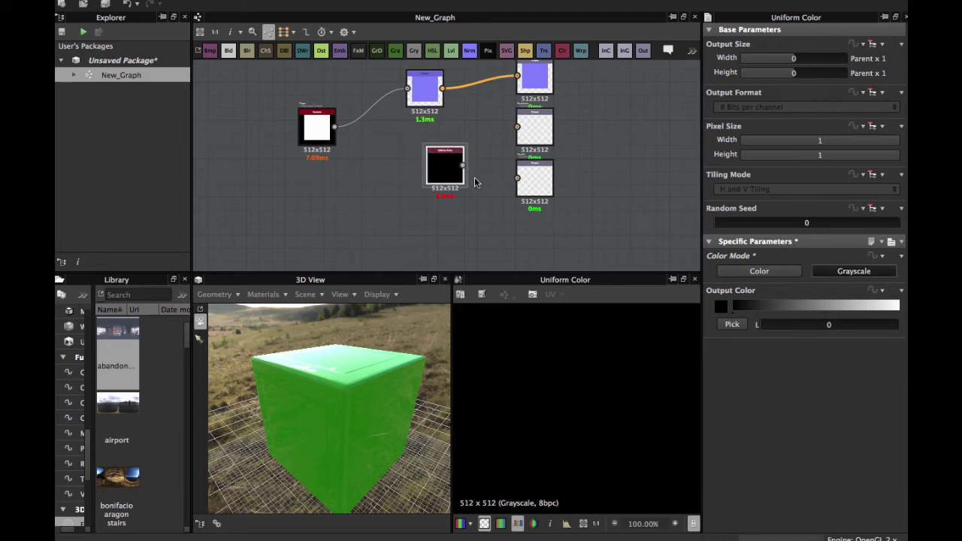
key("ctrl+d")
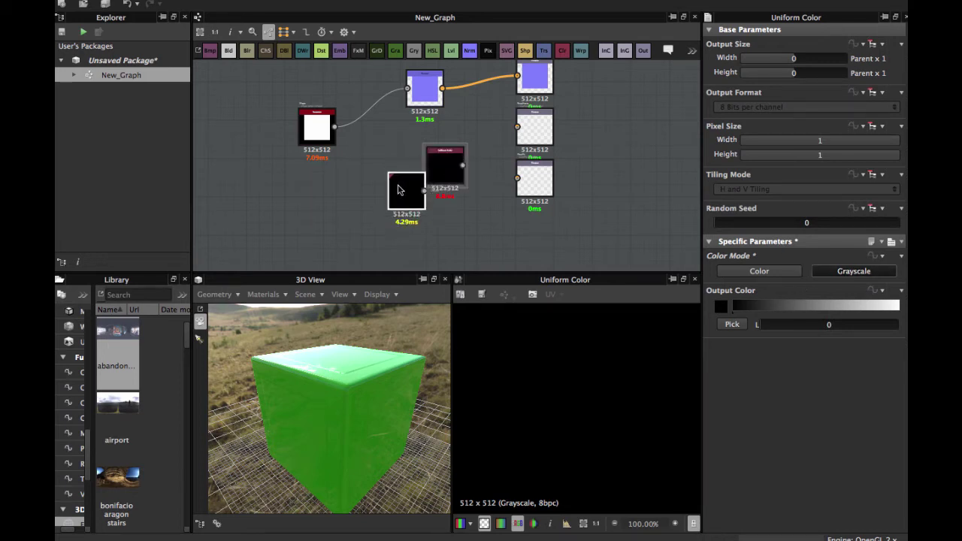
left_click_drag(435, 172, 433, 146)
scroll(441, 144, "up", 2)
scroll(428, 150, "up", 1)
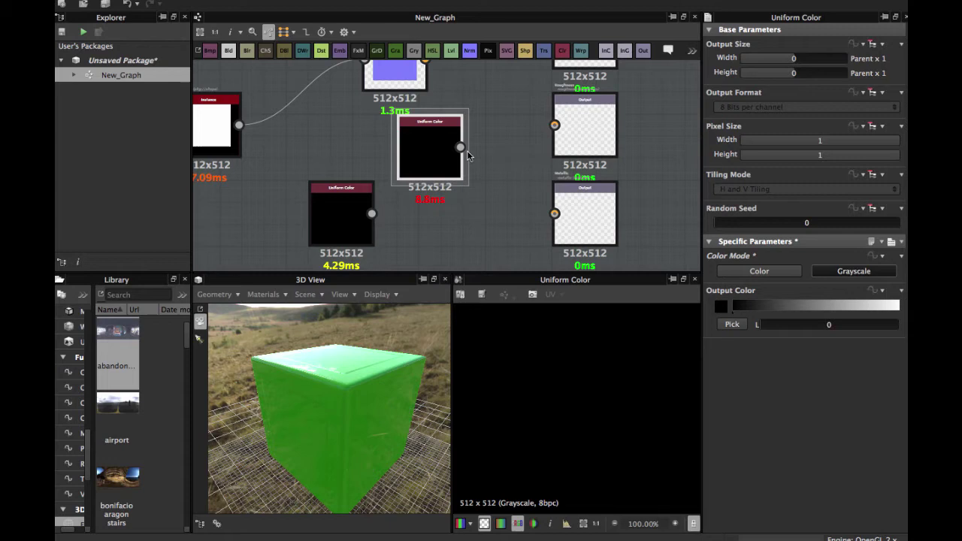
left_click_drag(371, 214, 558, 216)
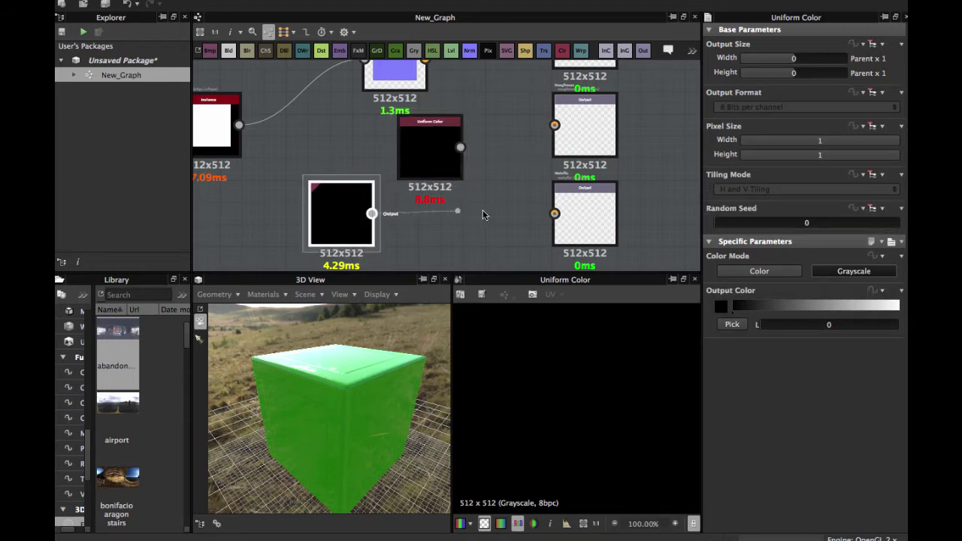
left_click(594, 211)
Step: Make the other grayscale colour node white (L 255) and connect it to the roughness output
scroll(593, 210, "up", 3)
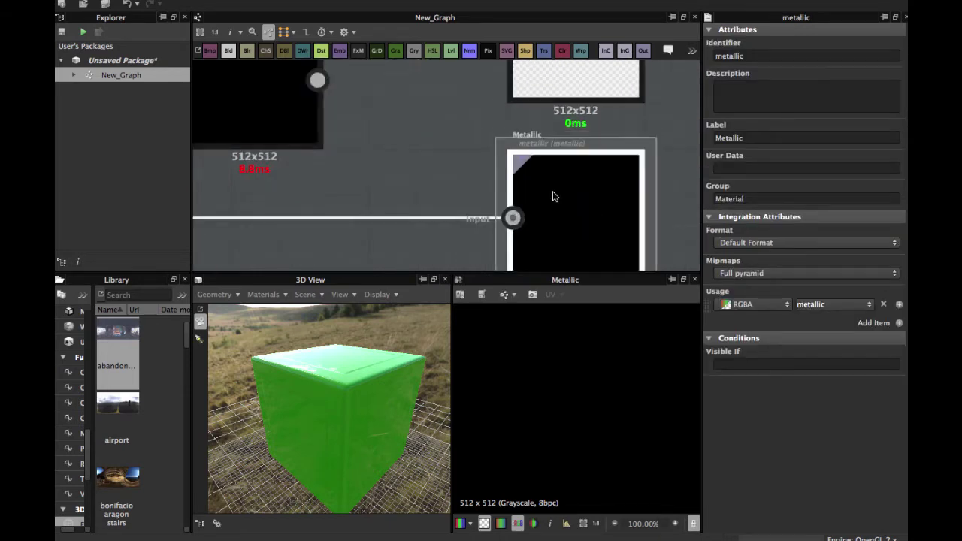
scroll(410, 148, "down", 2)
middle_click_drag(410, 147, 436, 208)
left_click(354, 169)
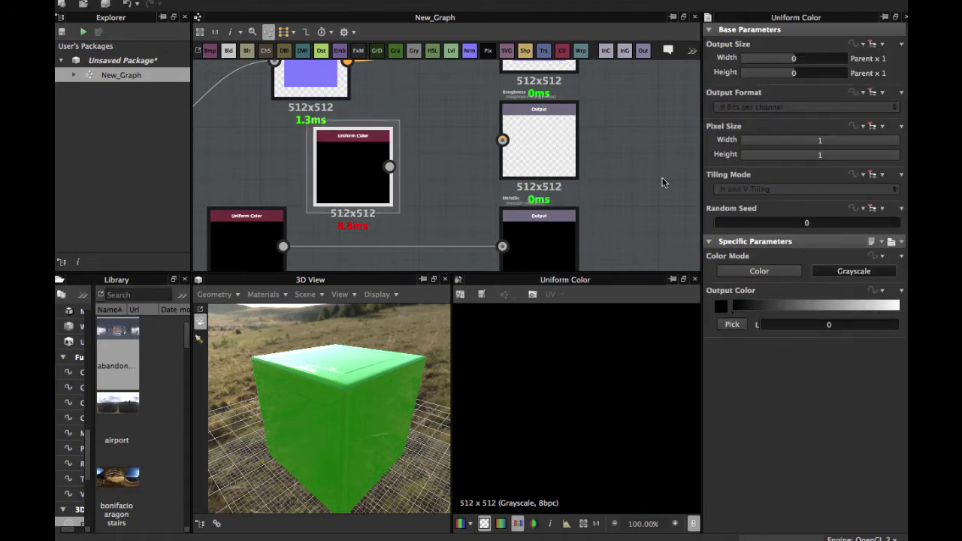
left_click_drag(789, 324, 901, 324)
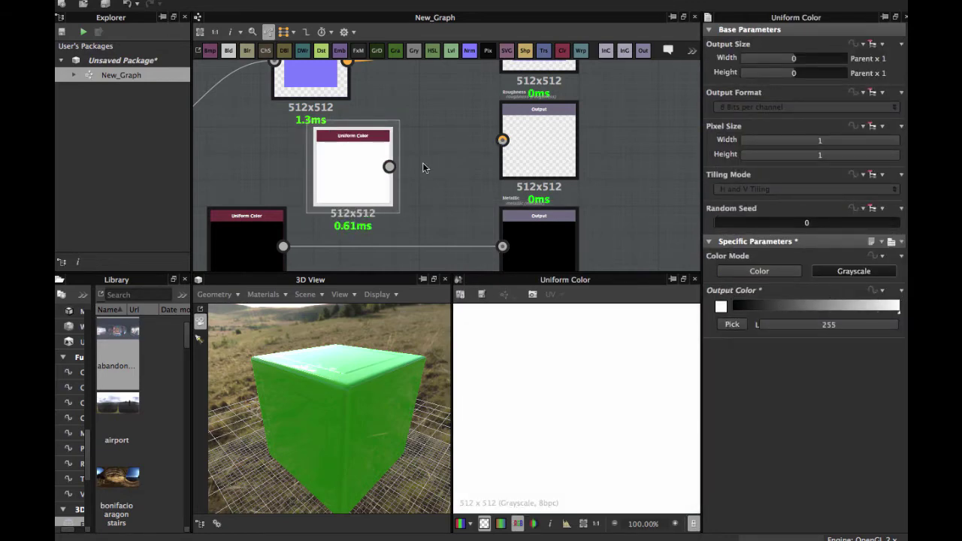
left_click_drag(389, 167, 503, 140)
mouse_move(353, 353)
left_mouse_down()
mouse_move(327, 390)
mouse_move(333, 365)
mouse_move(369, 376)
mouse_move(353, 369)
mouse_move(366, 402)
mouse_move(333, 389)
mouse_move(376, 371)
mouse_move(379, 315)
left_mouse_up()
scroll(382, 224, "down", 3)
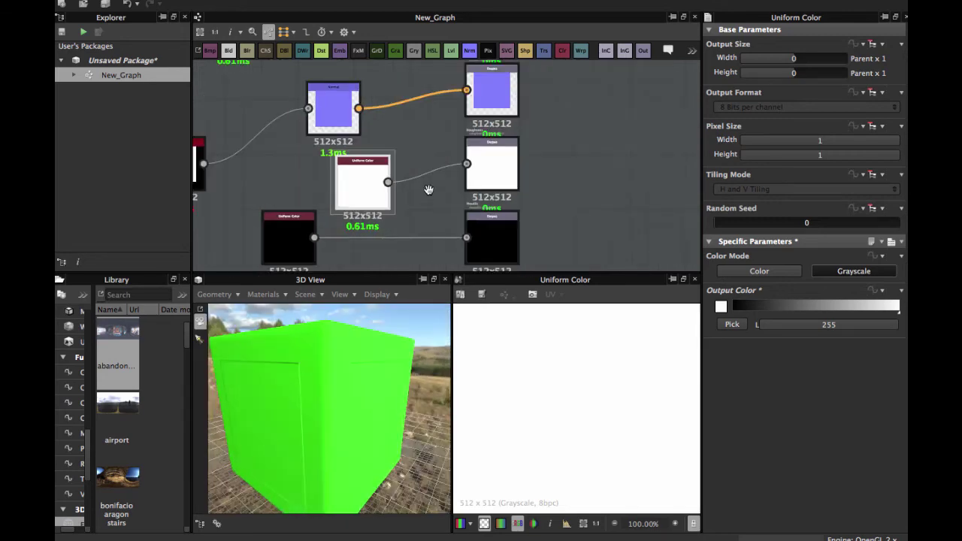
mouse_move(428, 189)
middle_mouse_down()
mouse_move(414, 176)
mouse_move(378, 203)
middle_mouse_up()
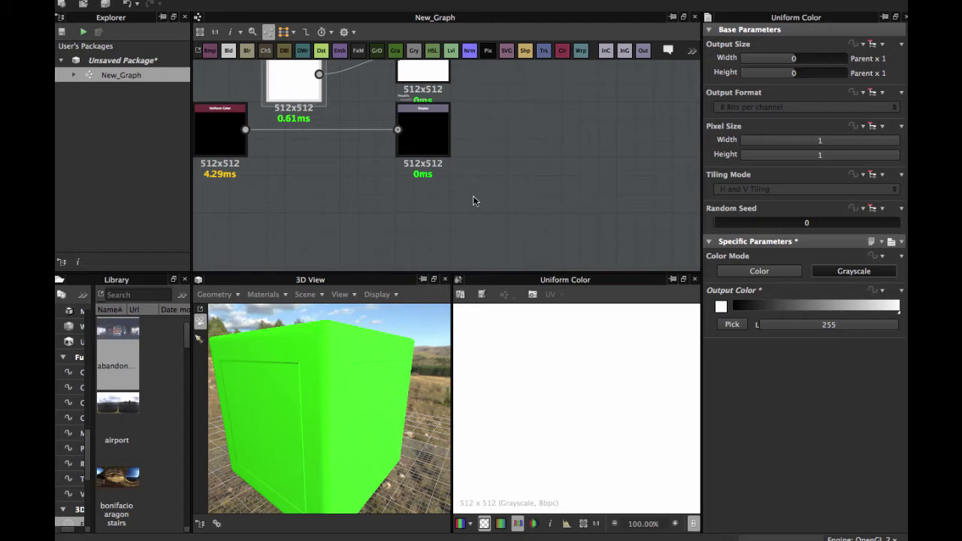
scroll(477, 193, "down", 1)
Step: Add a fifth Output node and place it below the four connected outputs
key("space")
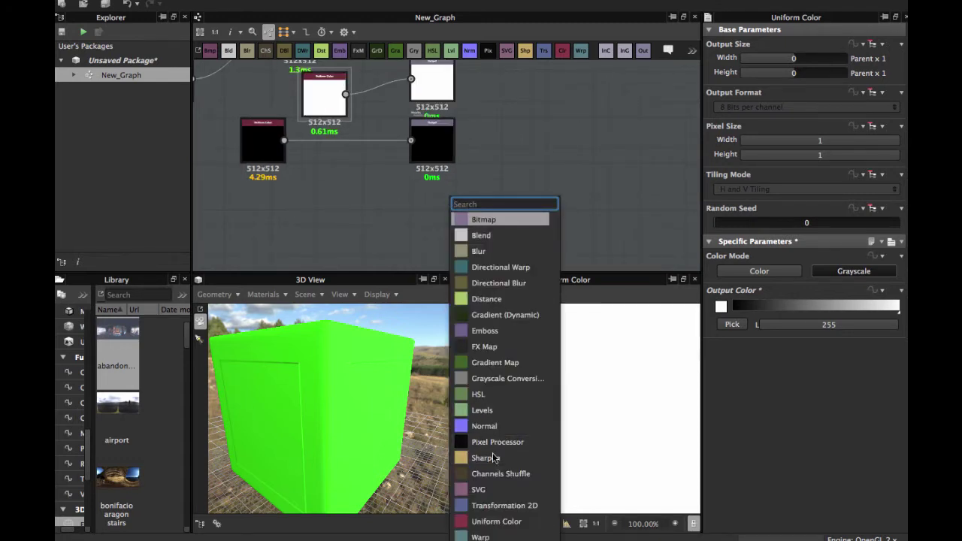
left_click(515, 124)
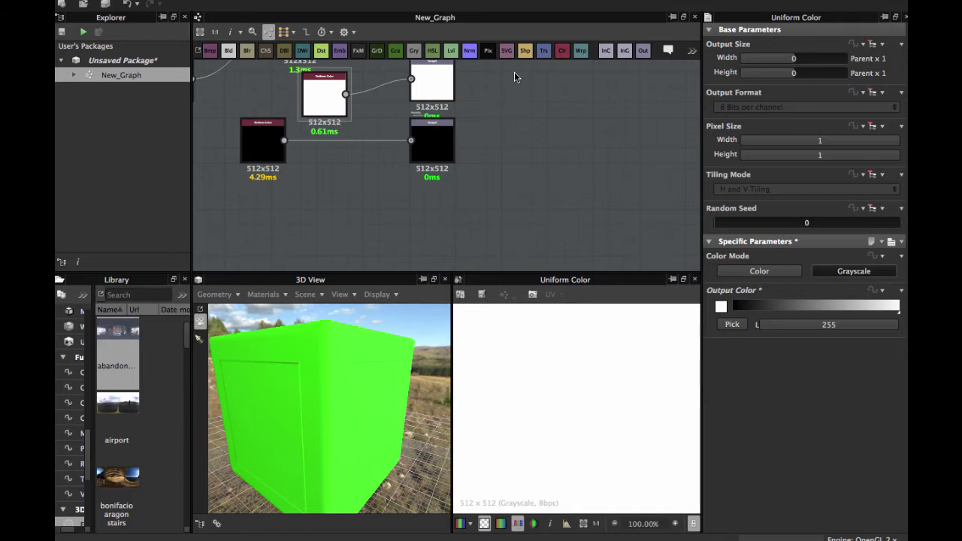
key("space")
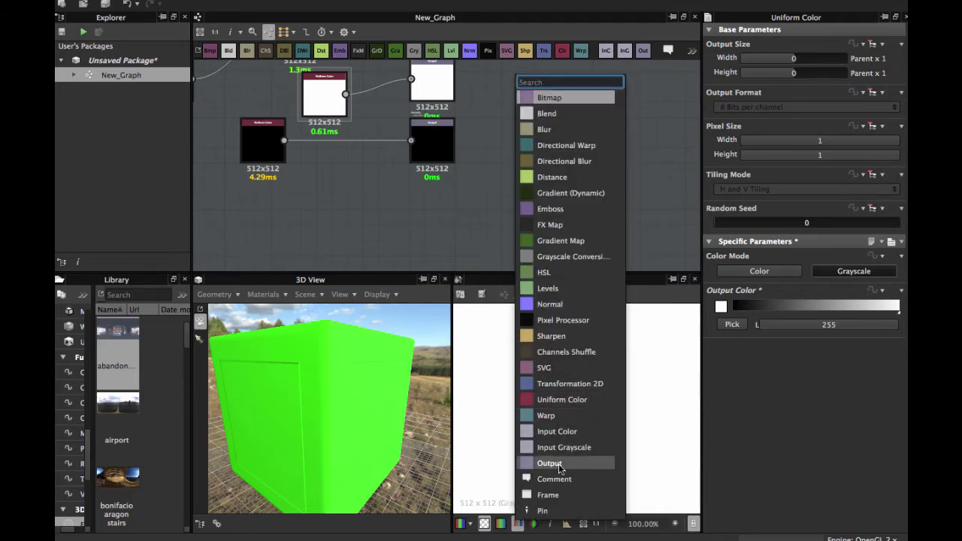
left_click(559, 463)
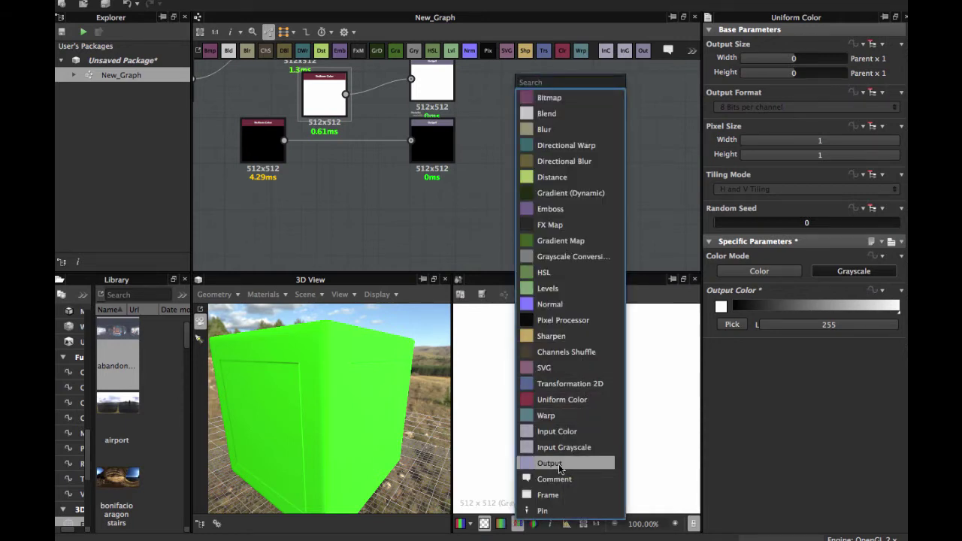
left_click(559, 463)
left_click_drag(489, 78, 426, 214)
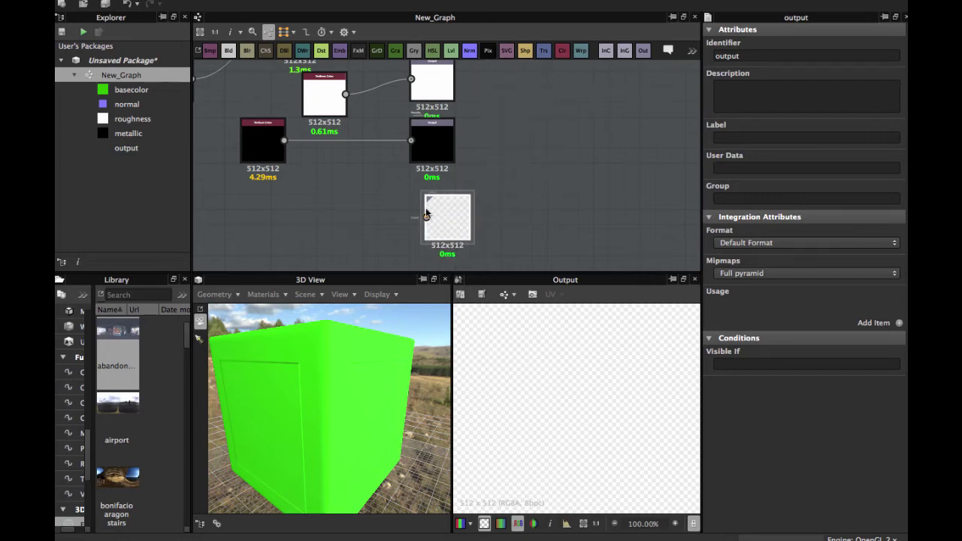
scroll(414, 206, "up", 3)
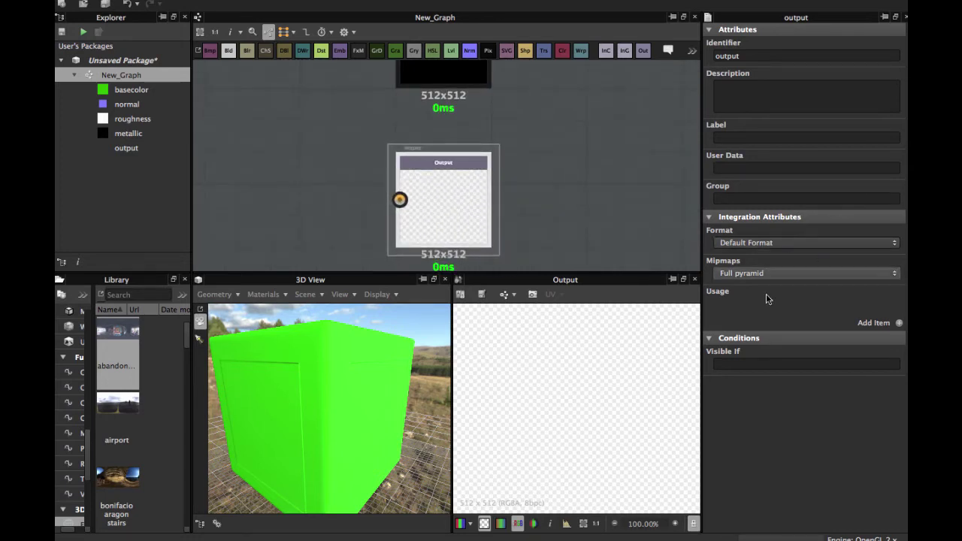
Step: Rename the new output's identifier to 'opacity' and add an opacity usage entry
double_click(749, 56)
type("opacity")
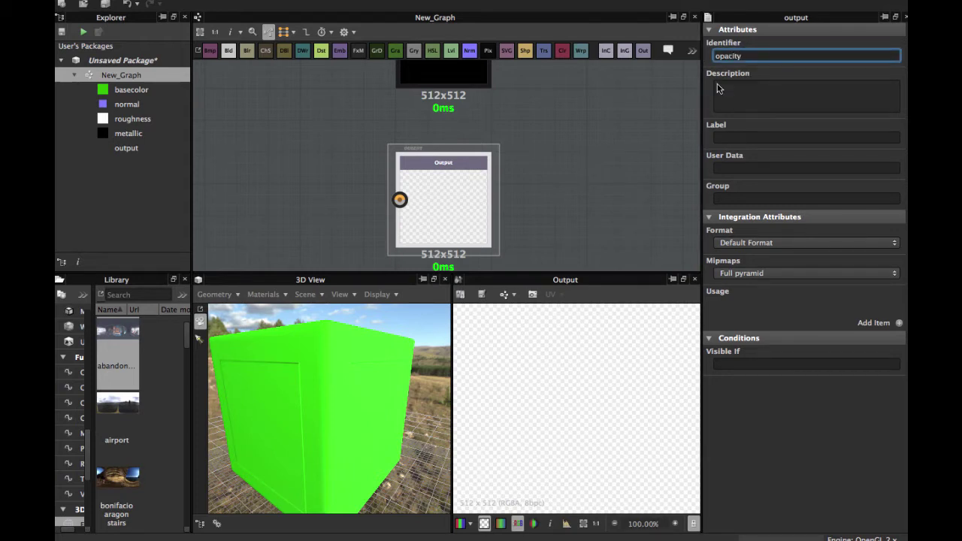
left_click(899, 323)
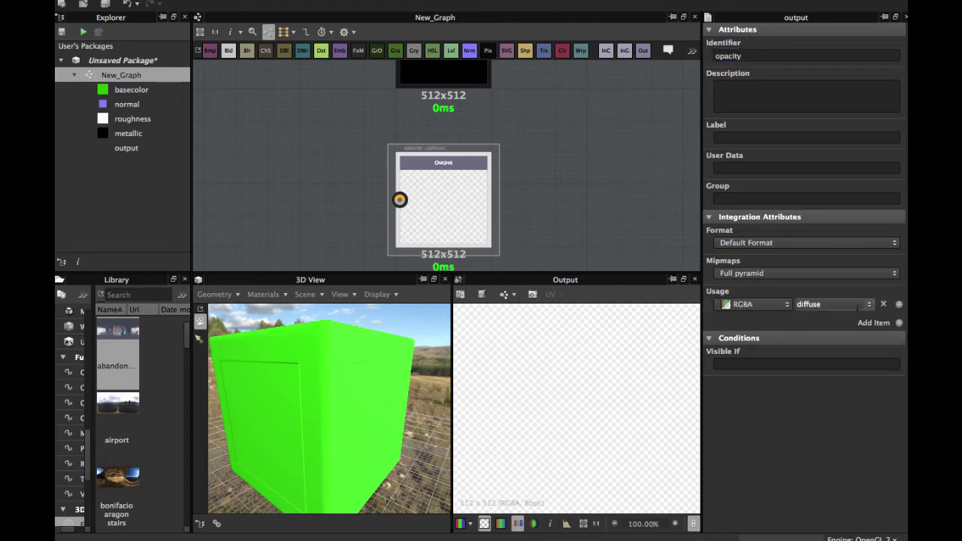
left_click(868, 305)
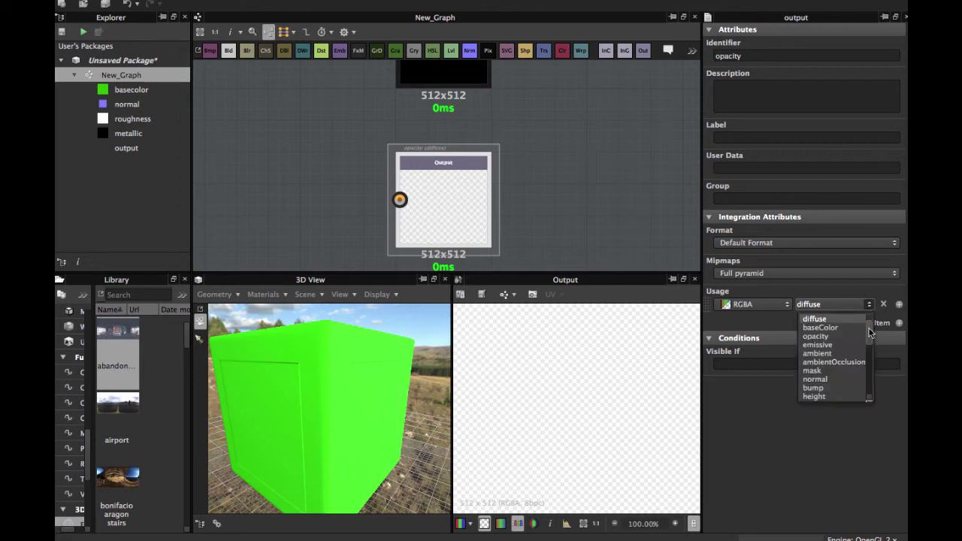
left_click_drag(869, 326, 870, 343)
scroll(857, 323, "down", 2)
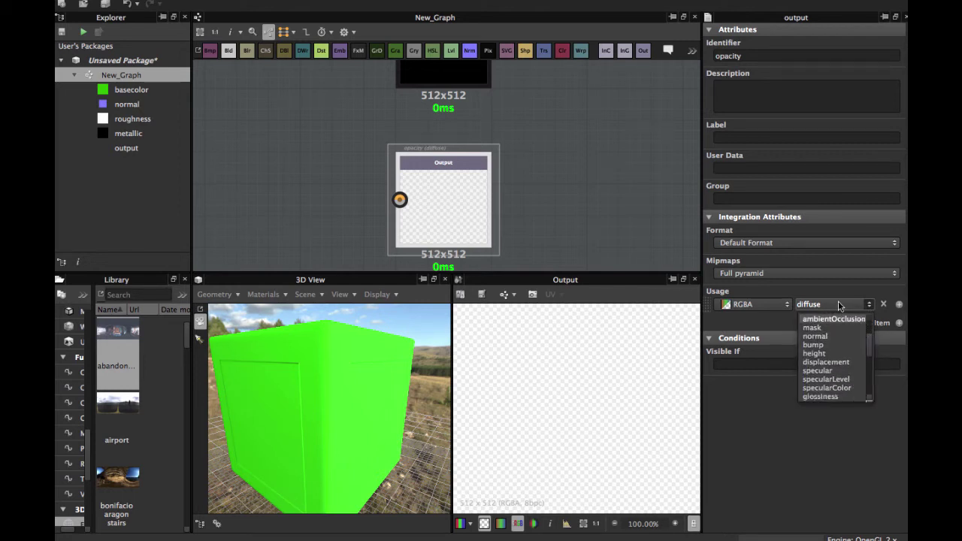
left_click(840, 304)
type("opacity")
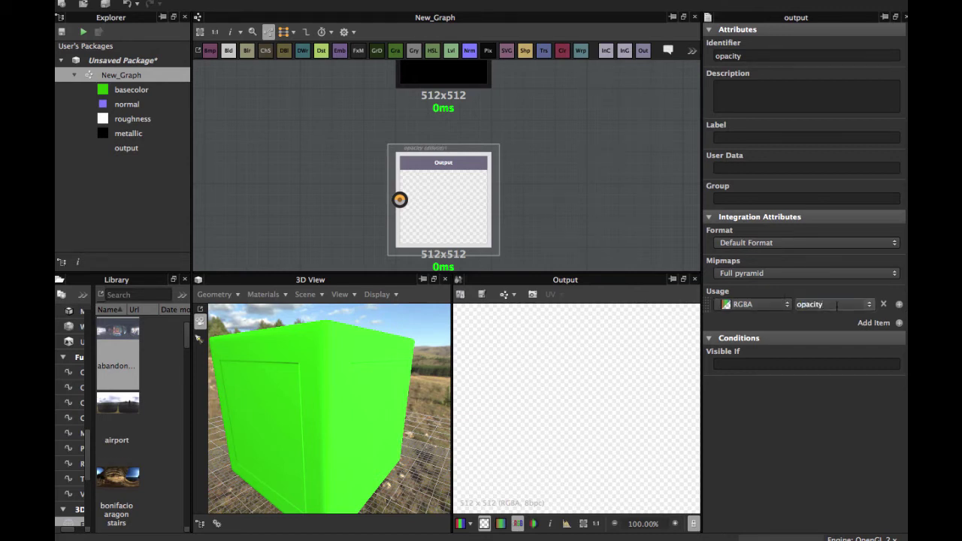
left_click(554, 204)
Step: Connect the white square Shape node to the opacity output
scroll(554, 203, "down", 2)
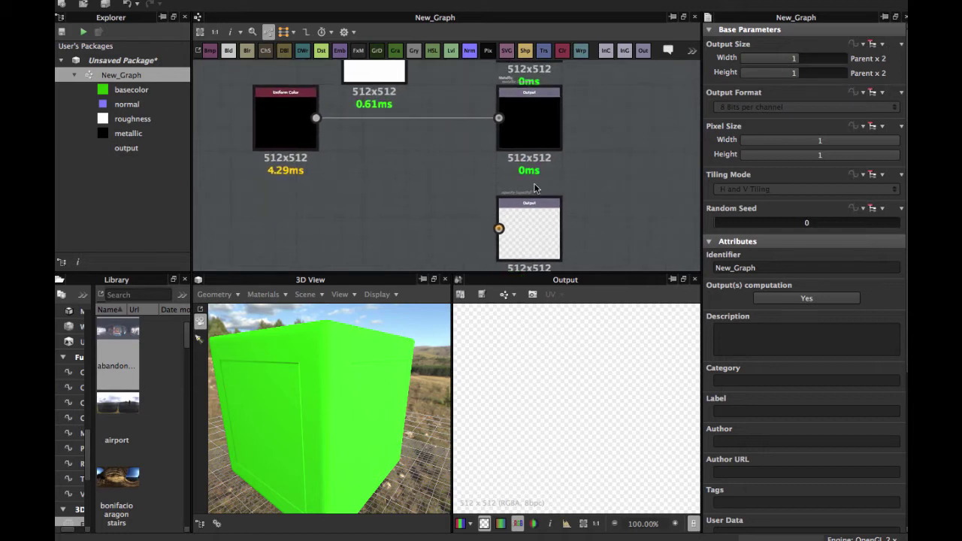
scroll(390, 168, "down", 2)
middle_click_drag(385, 169, 450, 175)
left_click_drag(292, 85, 246, 174)
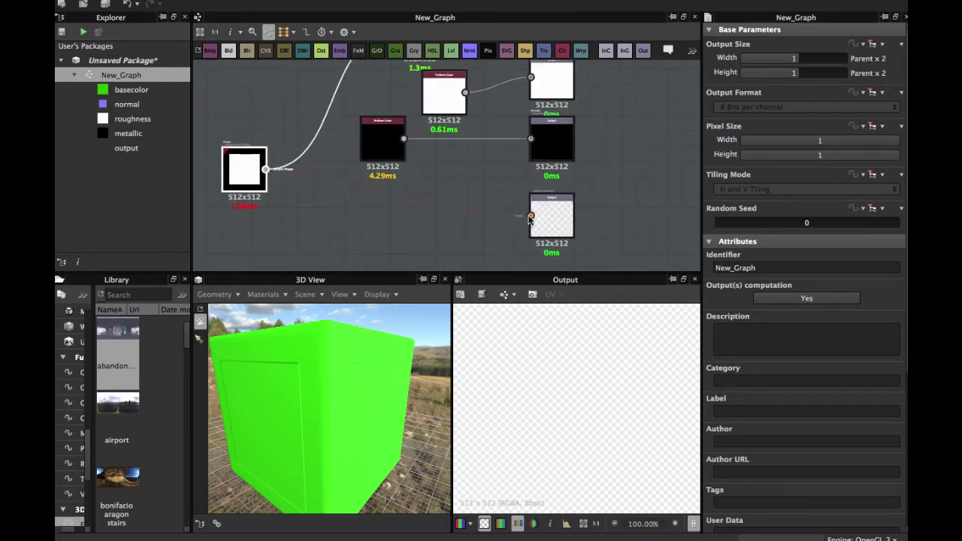
left_click_drag(530, 217, 530, 216)
left_click(552, 222)
Step: Show the opacity output in the 3D view as the Opacity channel
scroll(552, 222, "up", 2)
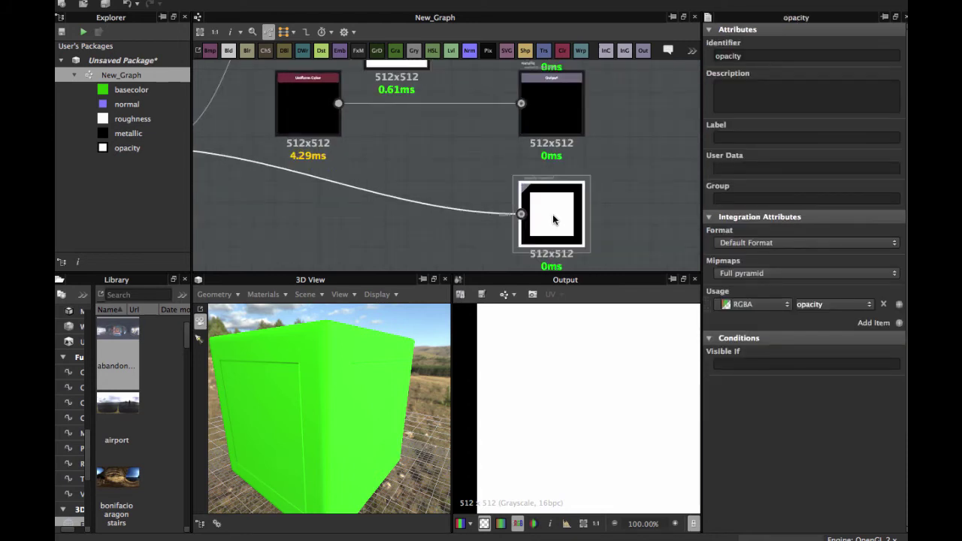
right_click(554, 217)
right_click(542, 211)
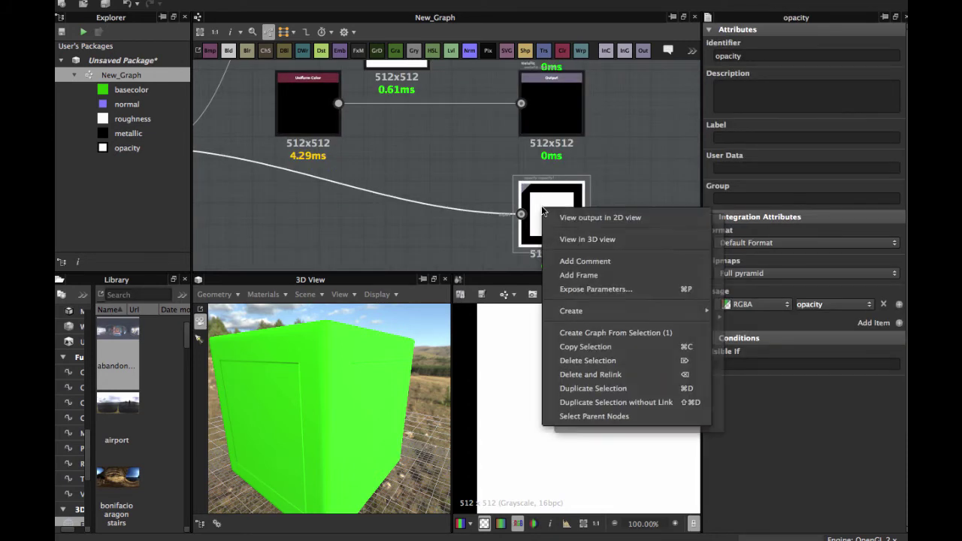
left_click(581, 244)
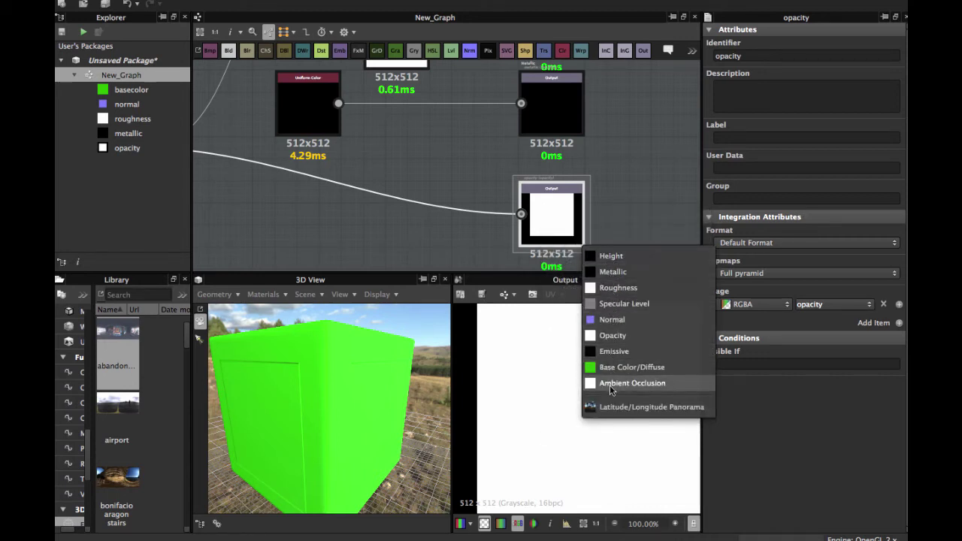
left_click(618, 337)
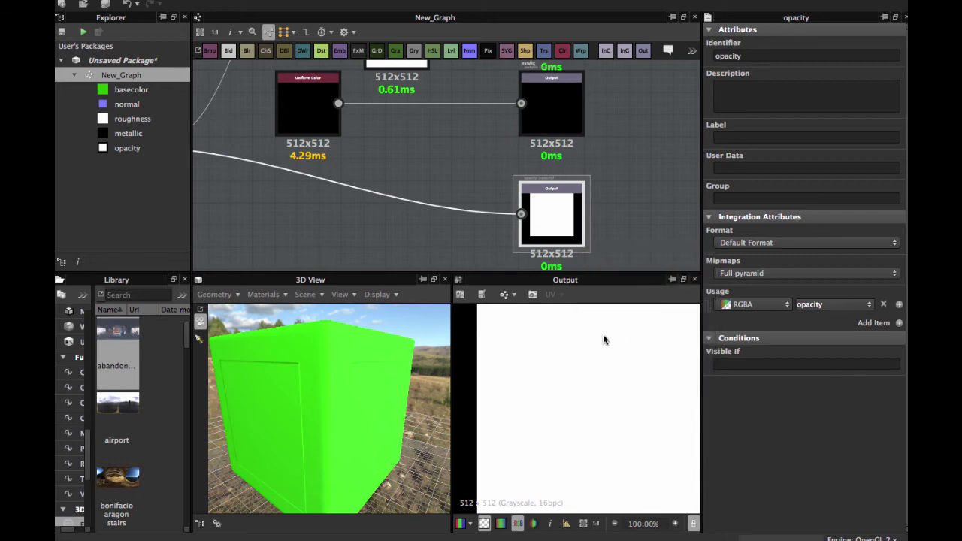
Step: Move the black metallic colour node closer to its output and orbit the cube to inspect the cut-outs
mouse_move(350, 379)
left_mouse_down()
mouse_move(382, 333)
mouse_move(387, 371)
mouse_move(338, 388)
mouse_move(310, 377)
mouse_move(273, 337)
mouse_move(324, 327)
mouse_move(327, 315)
mouse_move(334, 413)
mouse_move(348, 413)
mouse_move(388, 374)
mouse_move(350, 367)
mouse_move(376, 386)
mouse_move(283, 378)
mouse_move(280, 361)
mouse_move(258, 384)
mouse_move(330, 367)
mouse_move(318, 420)
mouse_move(323, 476)
mouse_move(295, 388)
mouse_move(361, 364)
mouse_move(384, 368)
mouse_move(366, 352)
mouse_move(384, 378)
mouse_move(350, 354)
mouse_move(365, 384)
mouse_move(349, 406)
left_mouse_up()
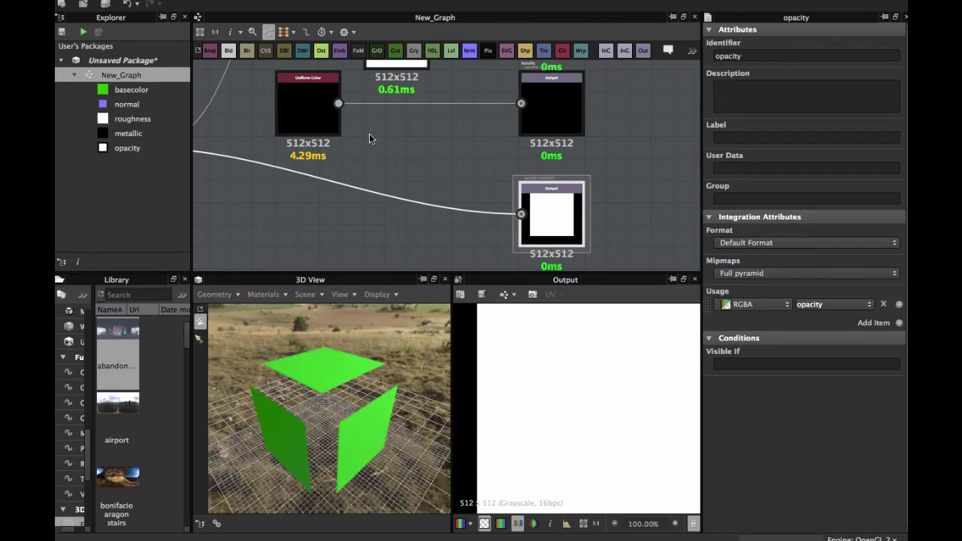
scroll(468, 146, "down", 2)
middle_click_drag(458, 133, 501, 185)
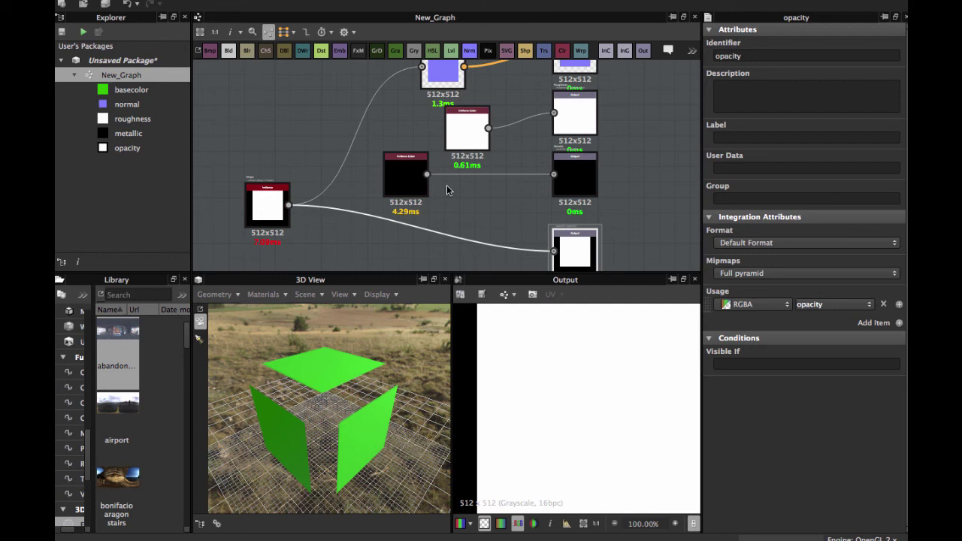
left_click_drag(404, 187, 481, 195)
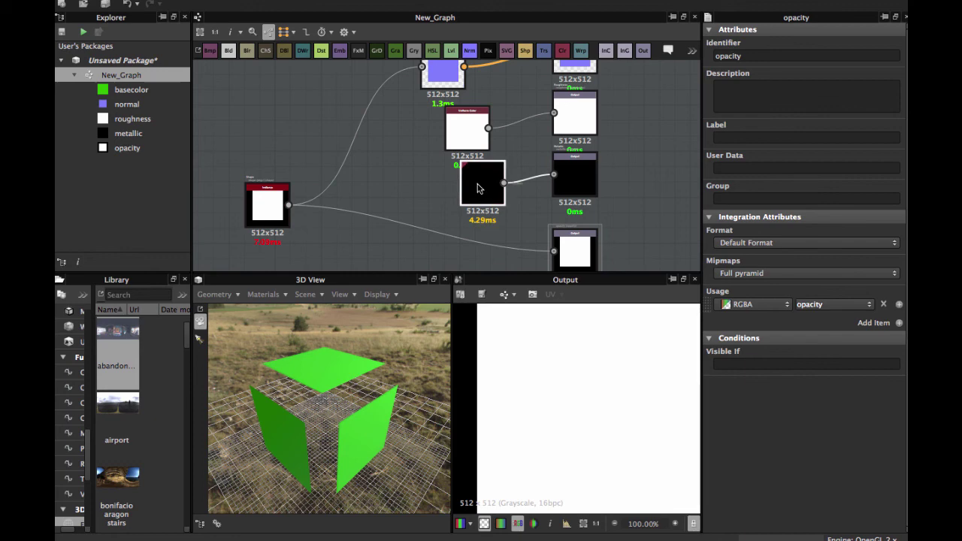
left_click(273, 211)
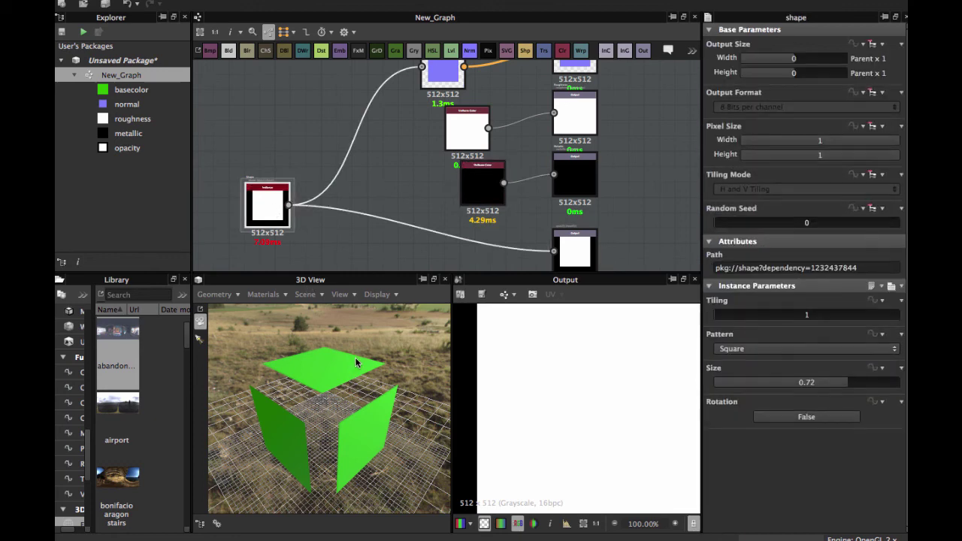
mouse_move(341, 429)
left_mouse_down()
mouse_move(382, 402)
mouse_move(315, 436)
mouse_move(285, 393)
mouse_move(331, 424)
left_mouse_up()
left_click_drag(349, 352, 307, 389)
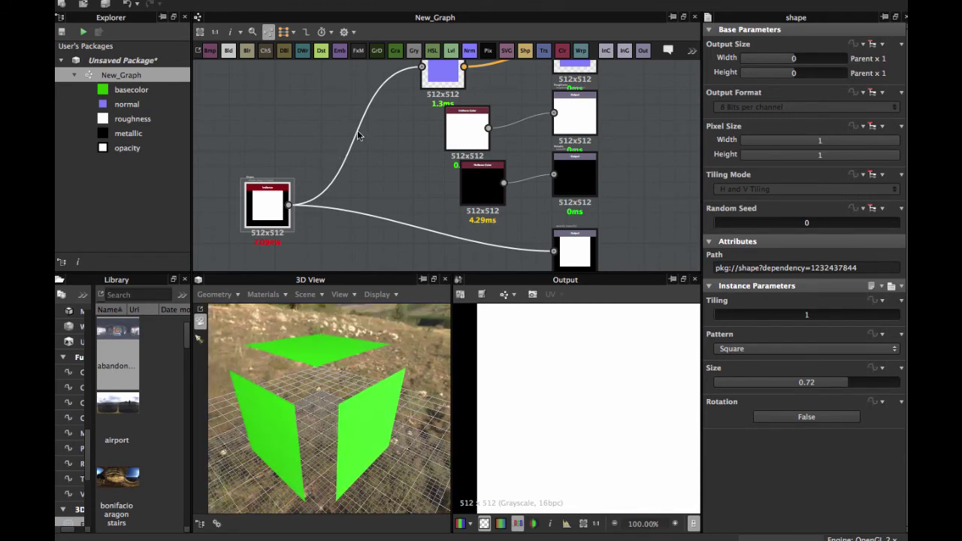